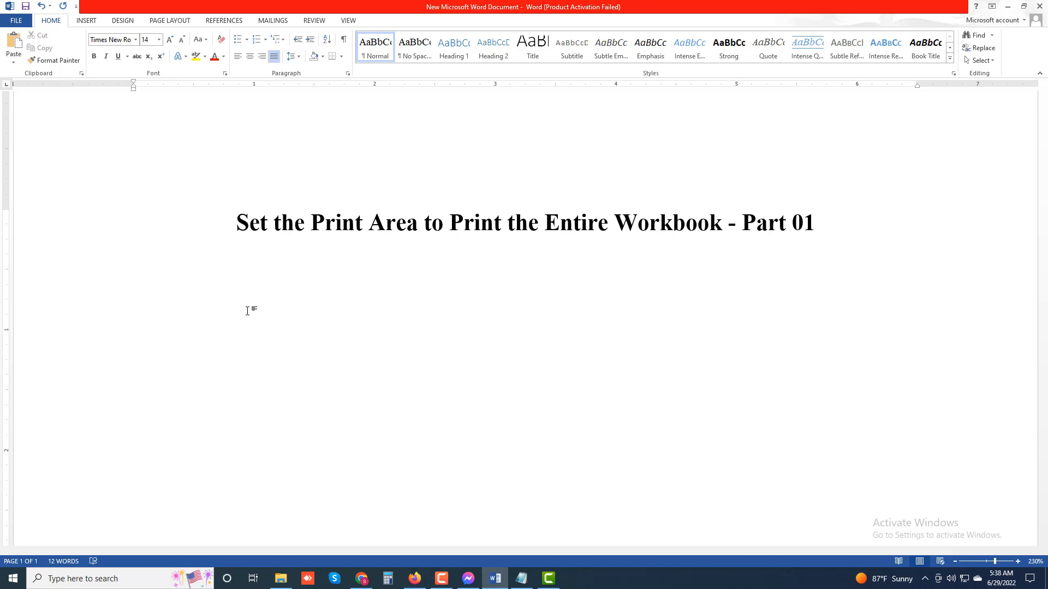
Write below the title "Sometimes, you may want to print your entire Google sheets workbook, which could include multiple worksheets".
type("Sometimes, you")
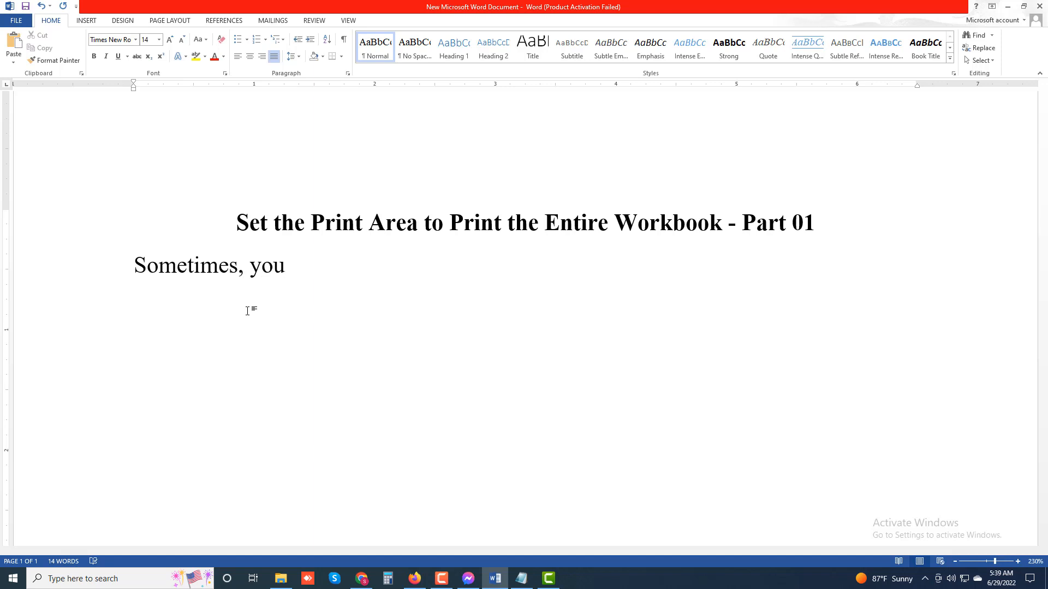
type(" may want to print")
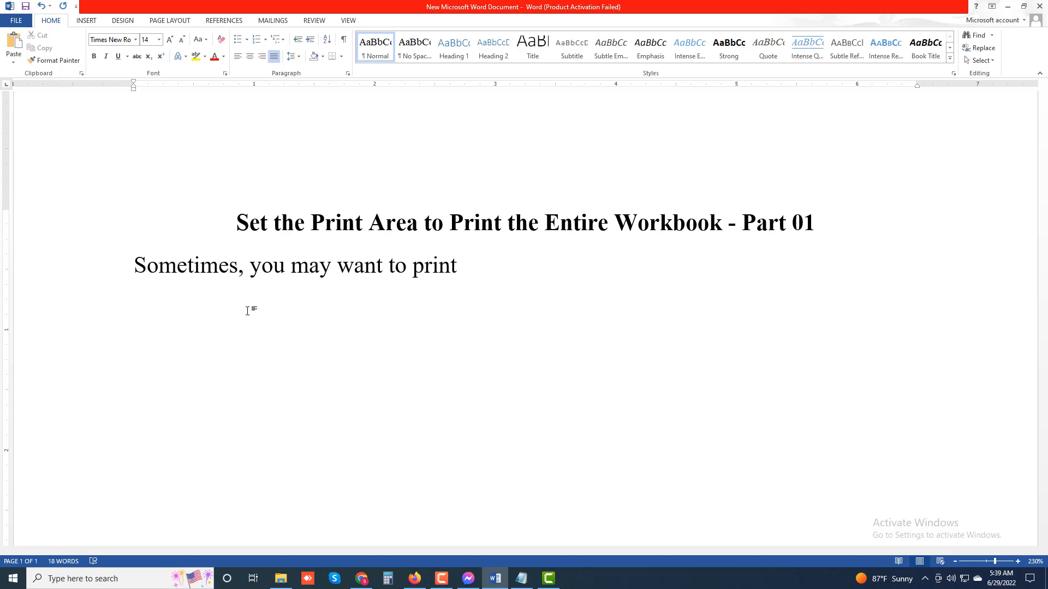
type(" your ent")
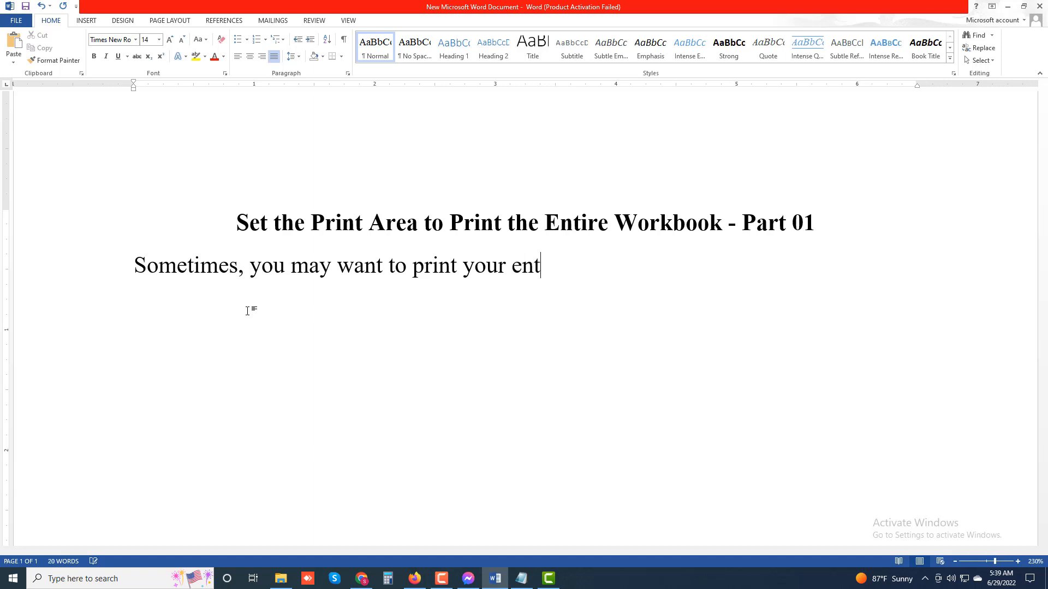
type("ire Google s")
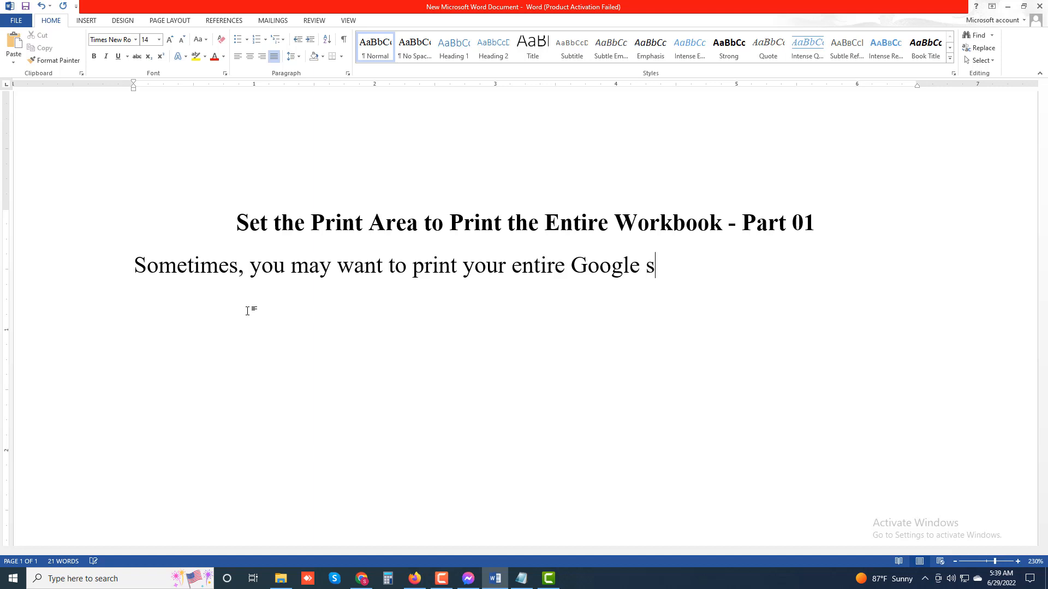
type("heets workb")
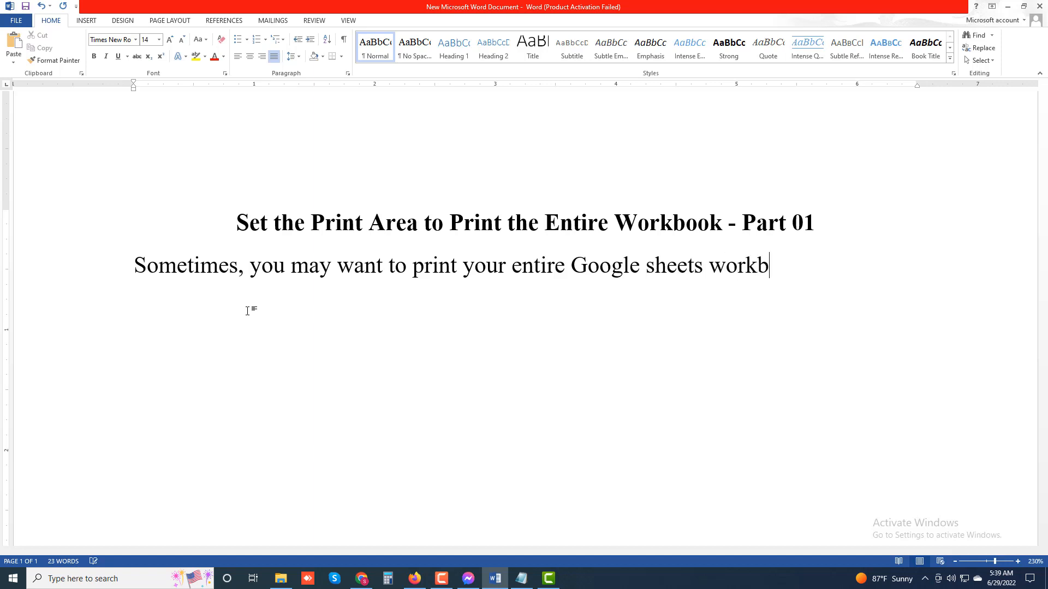
type("ook , which")
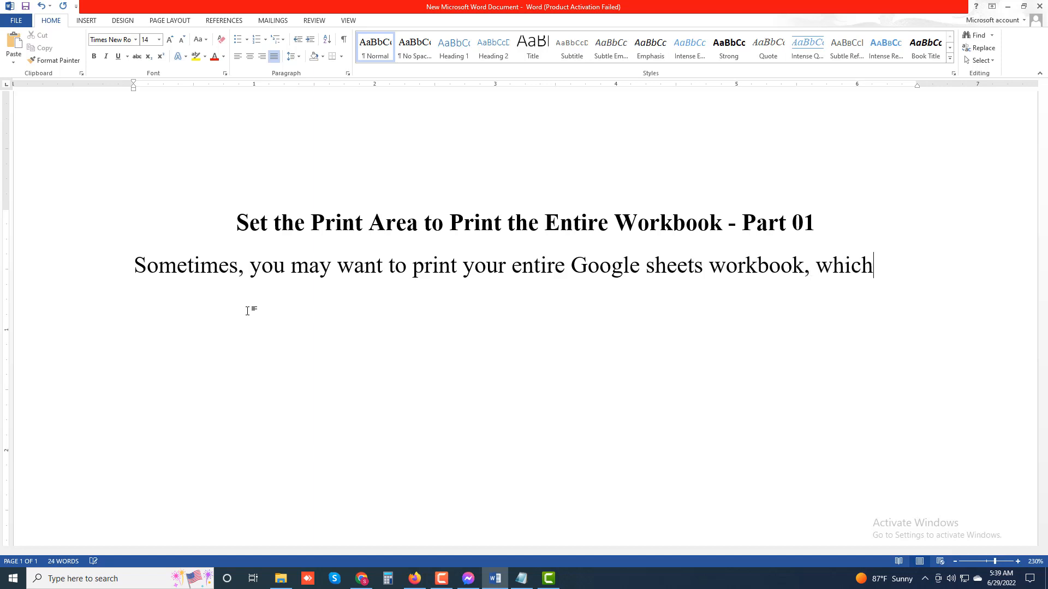
type(" could")
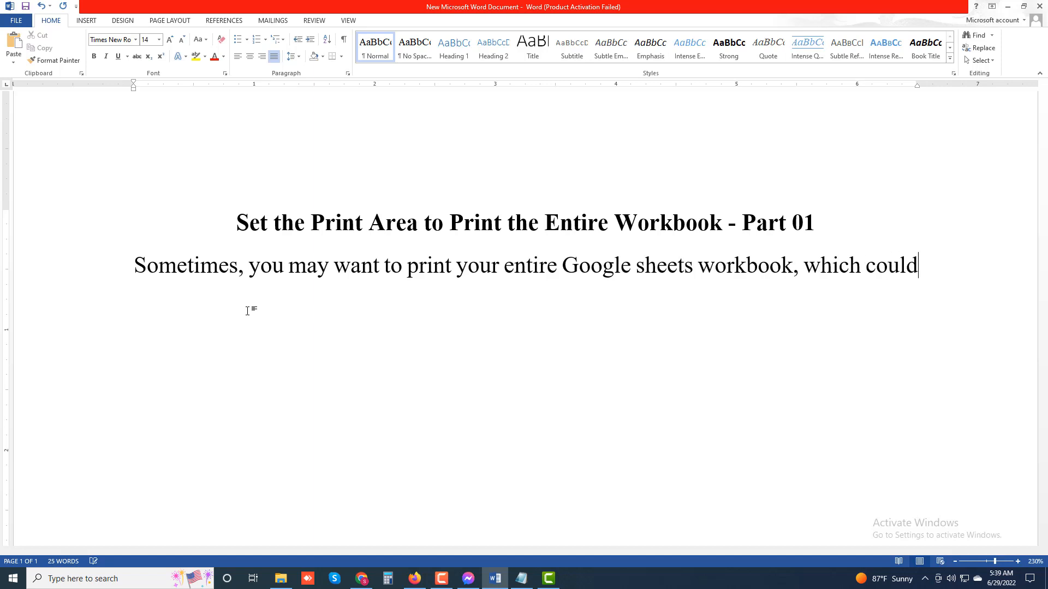
type(" include")
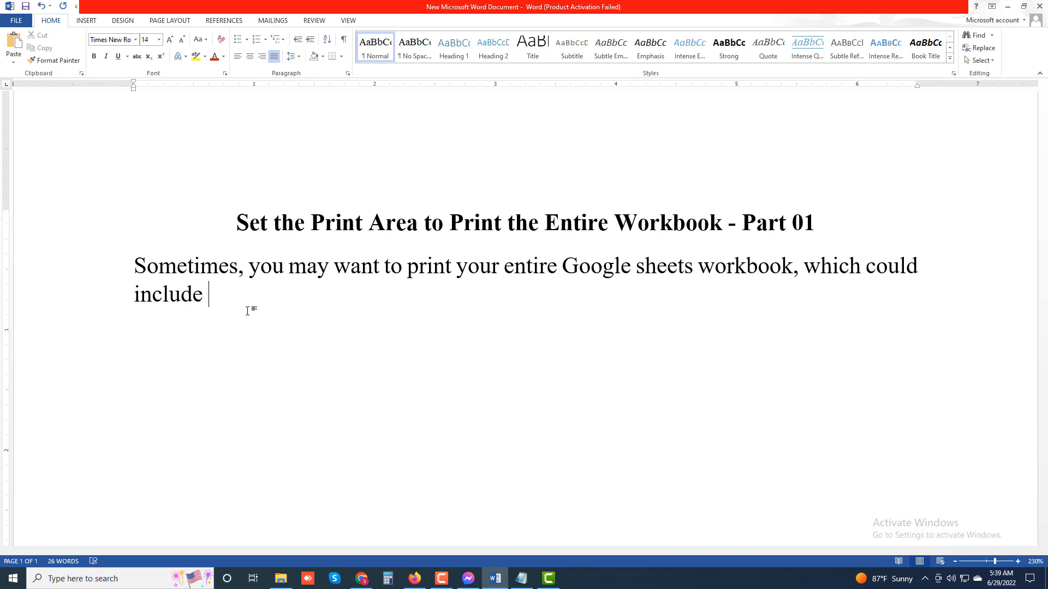
type(" multiple works")
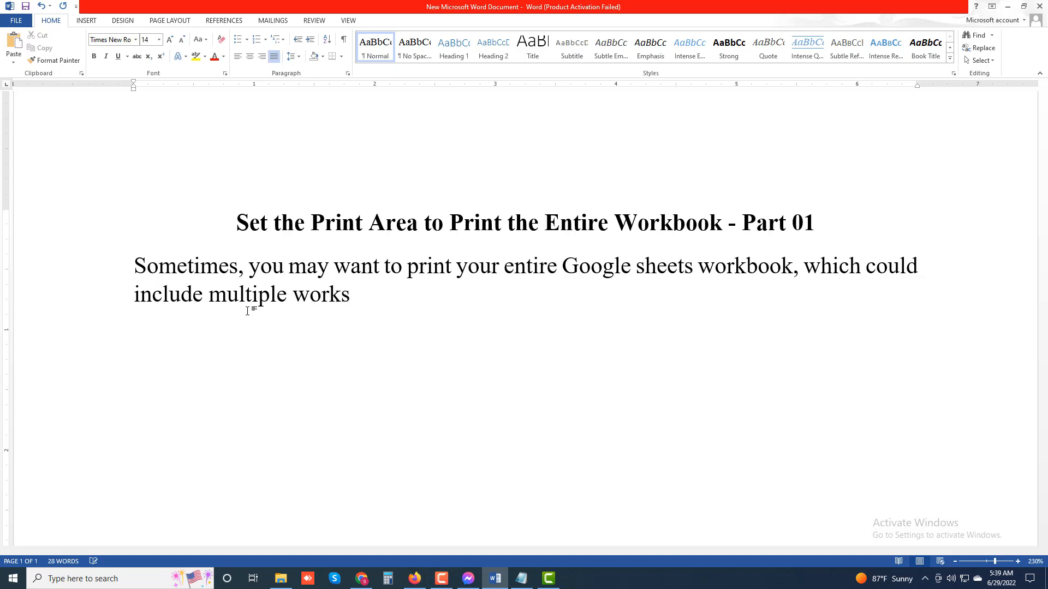
type("heets")
End that sentence with a period and add "Google Sheets has an option to do that too.".
type(". Goo")
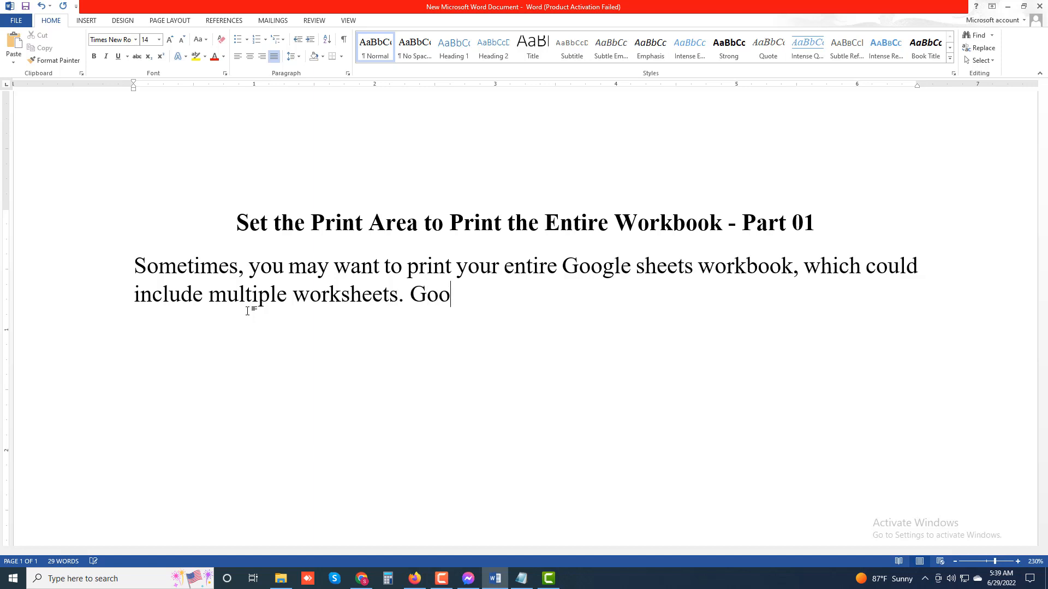
type("gle Sheets")
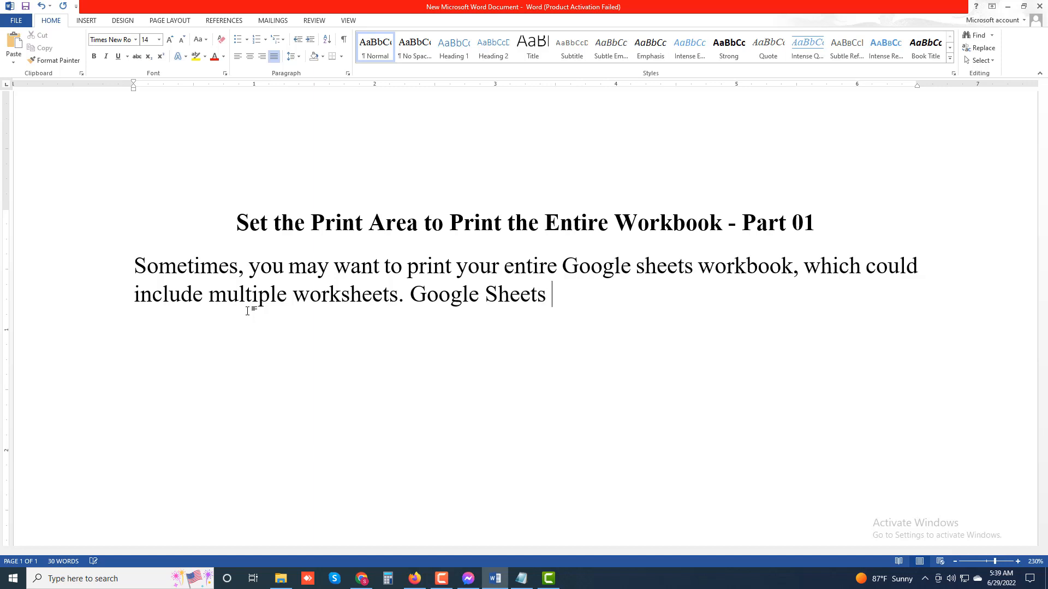
type(" has an optio")
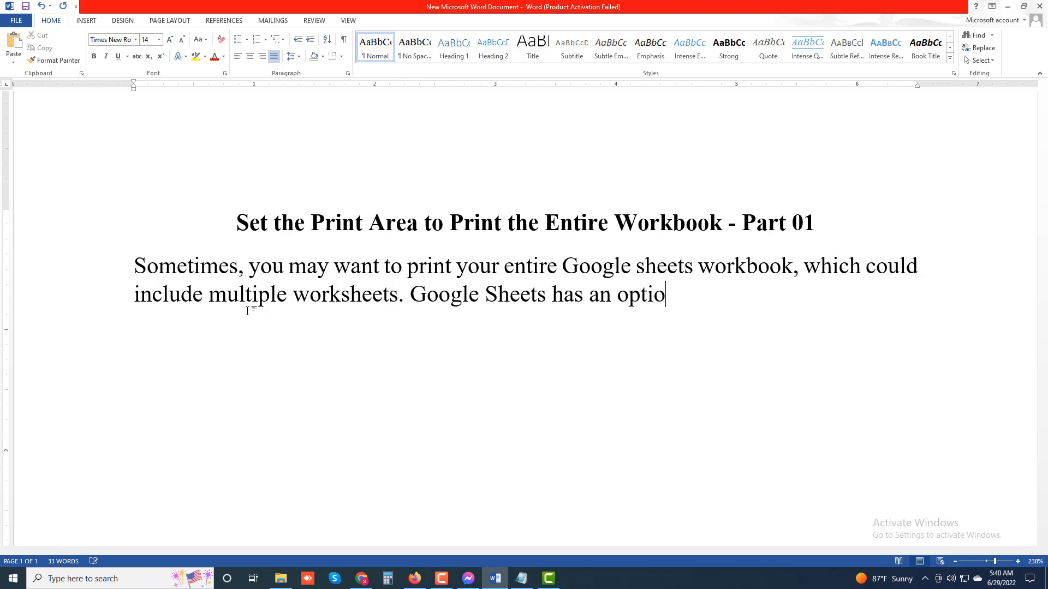
type("n to do that")
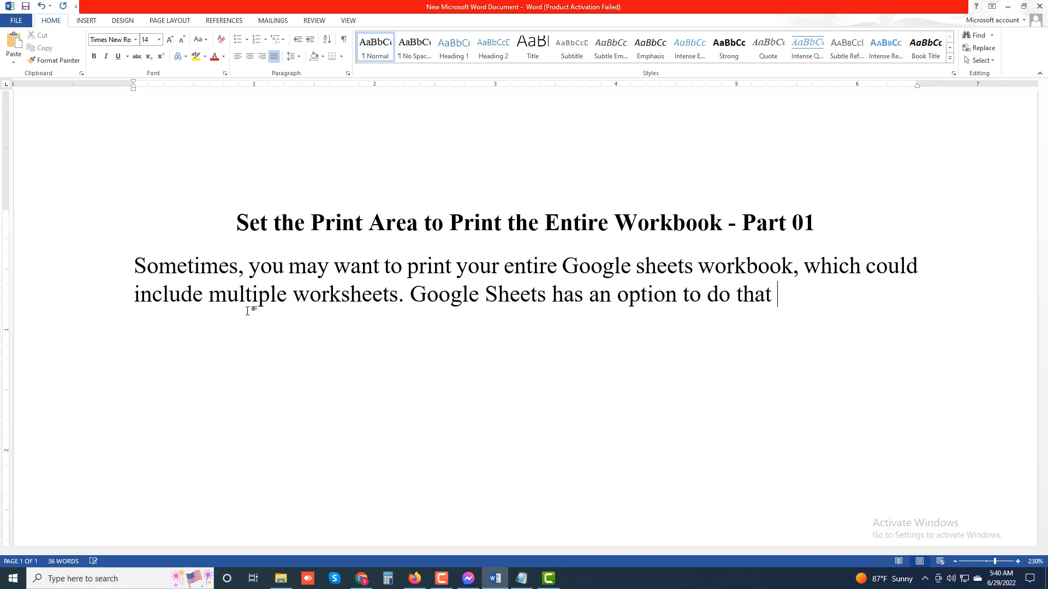
type(" too.")
Start a new paragraph reading "When you print an entire workbook, make sure your printer has enough ink to print your data. Also, feed".
key("Return")
type("When ")
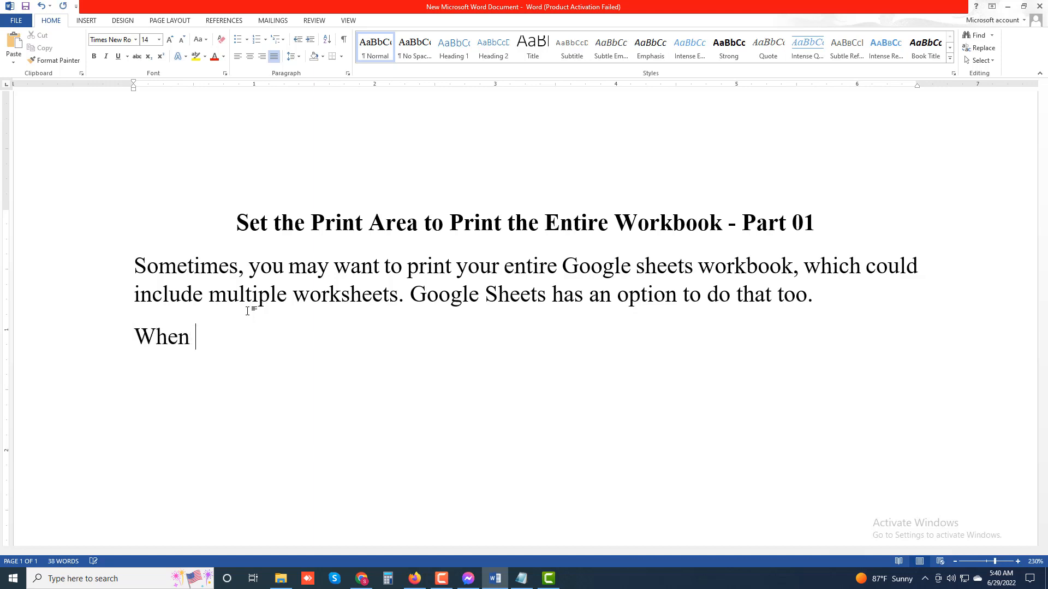
type("you print an e")
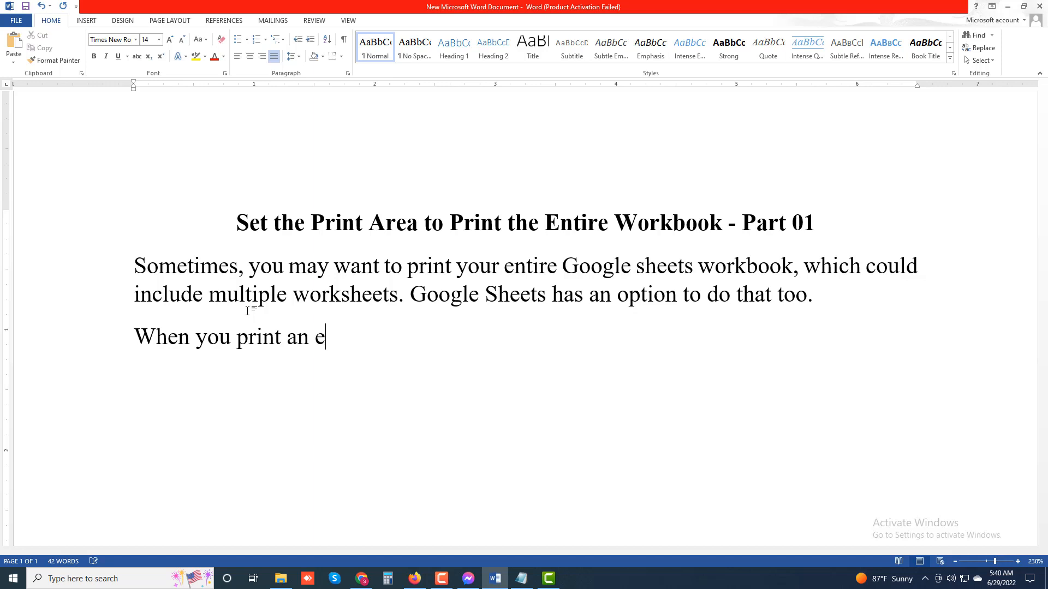
type("ntire work")
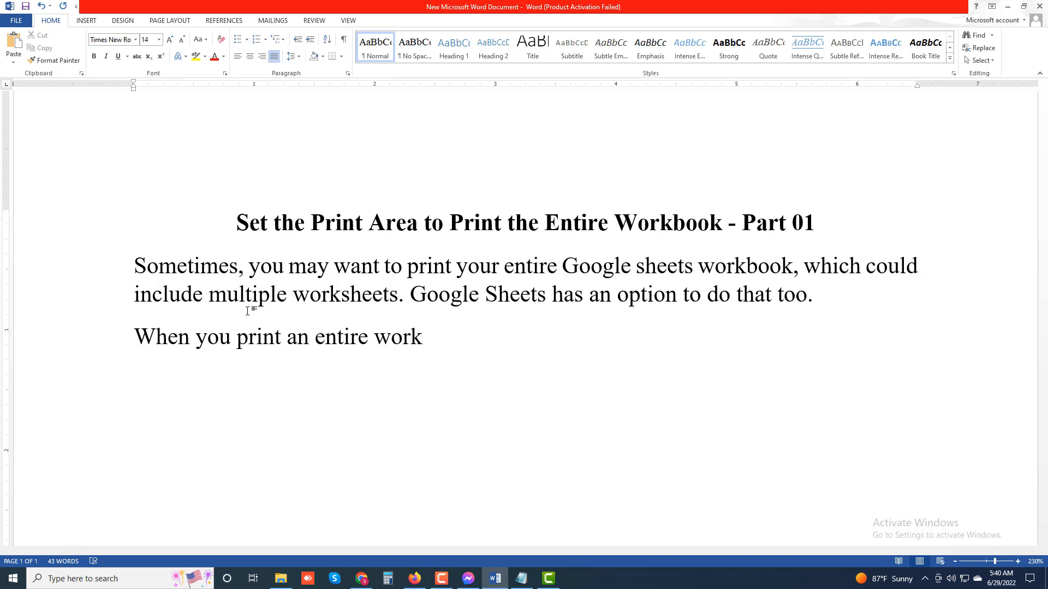
type("book")
type(", ma")
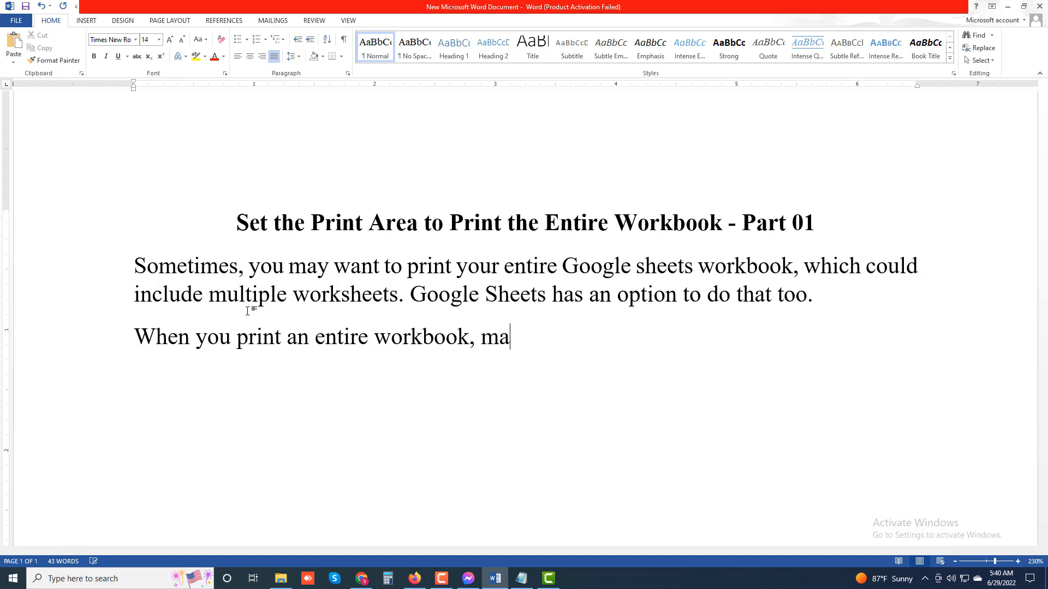
type("ke sure ")
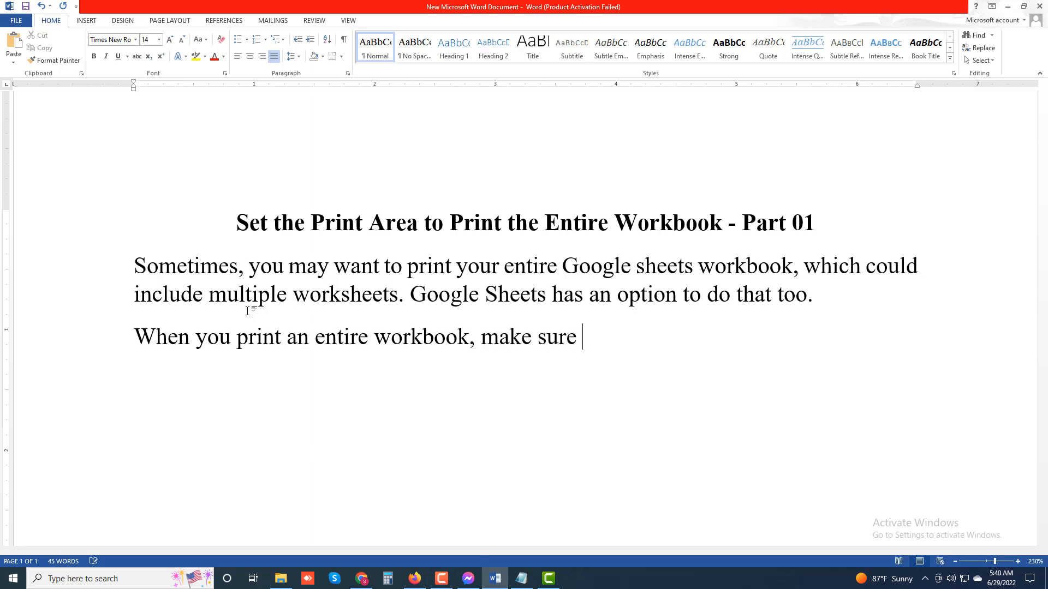
type("your printer")
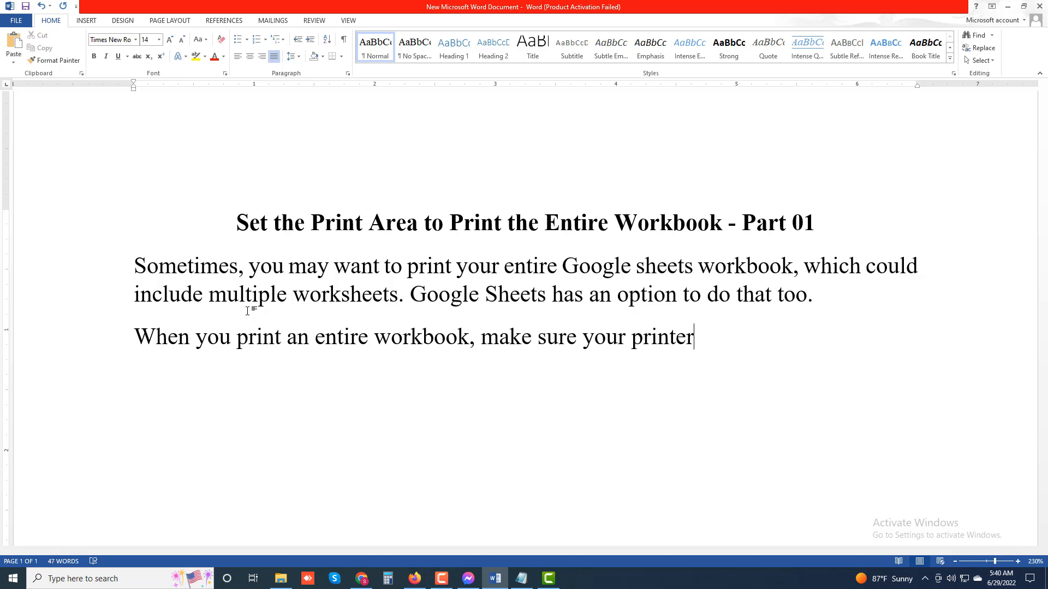
type(" has enou")
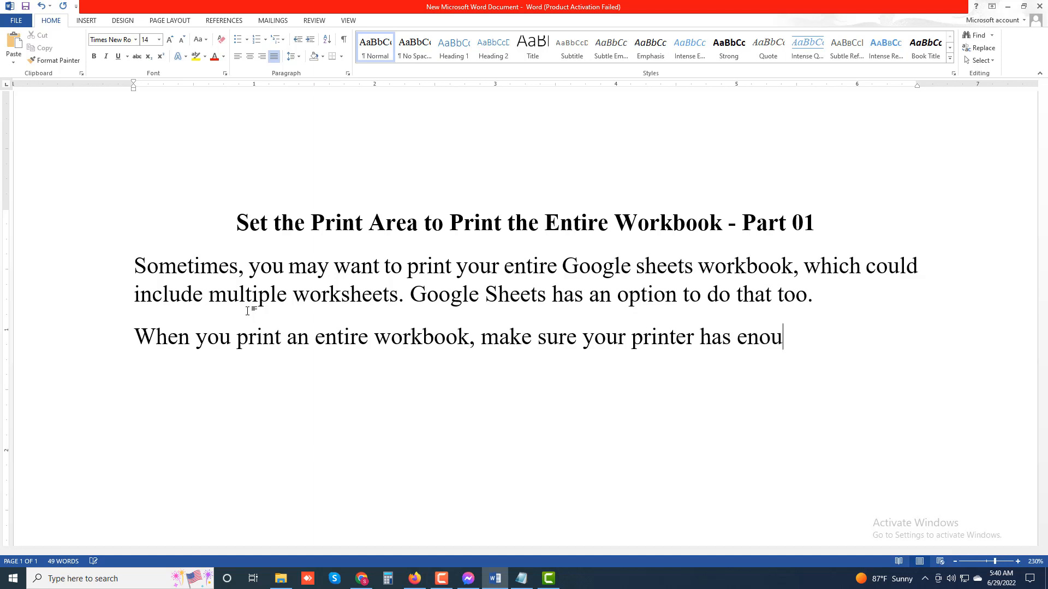
type("gh ink to ")
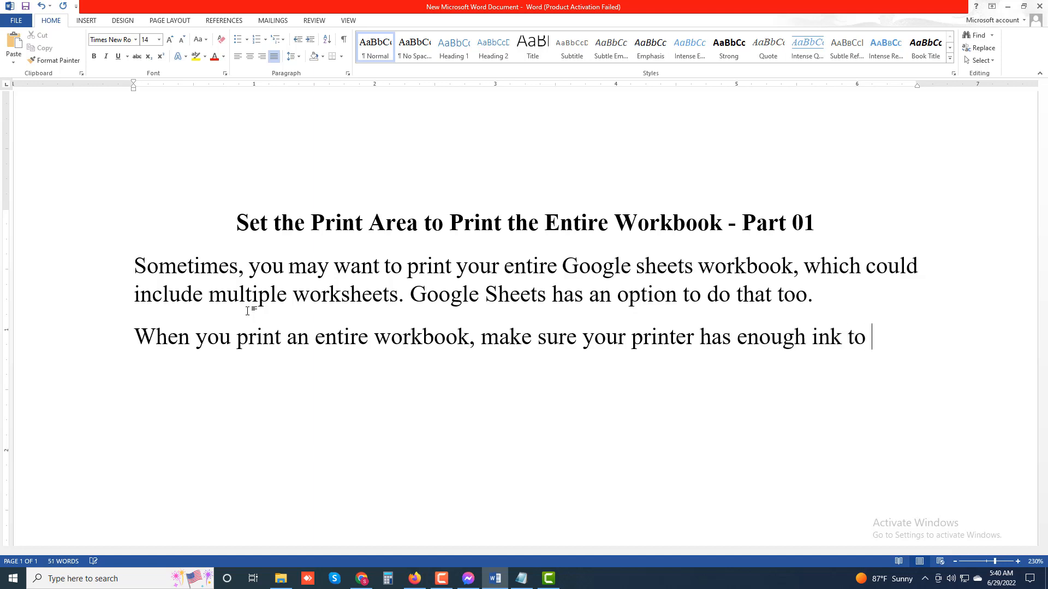
type("print your da")
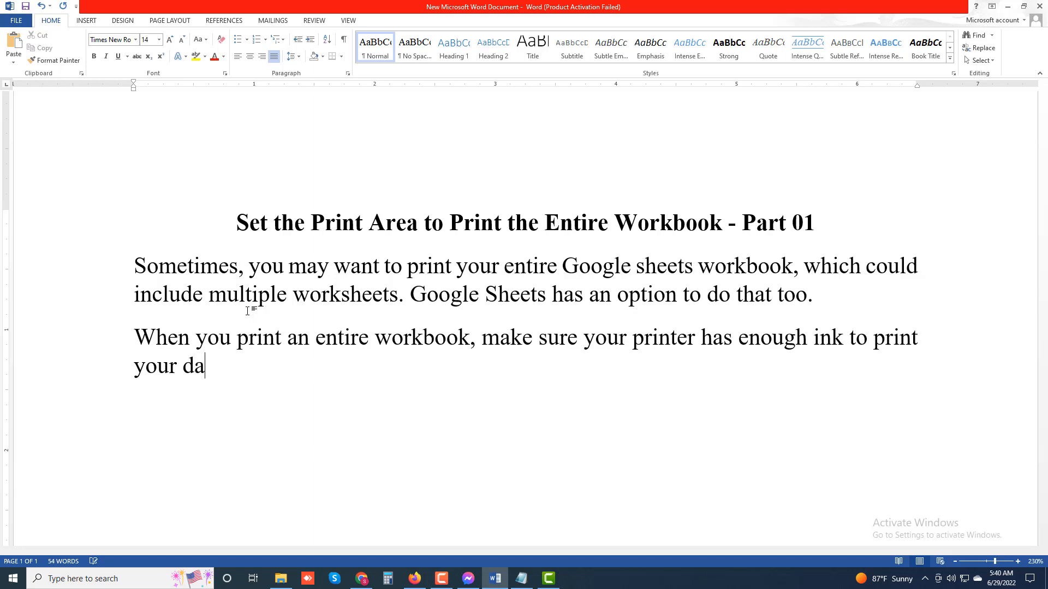
type("ta. Also, feed")
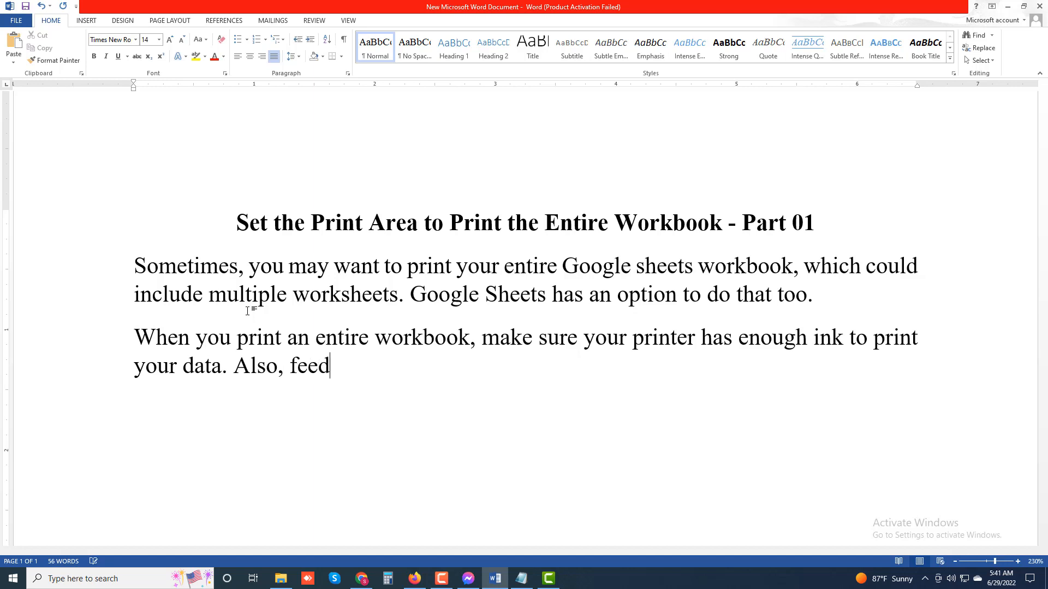
Complete the second paragraph with "enough paper into your printer's paper tray ensure there's no interruption when you print your workbook.".
type(" enough")
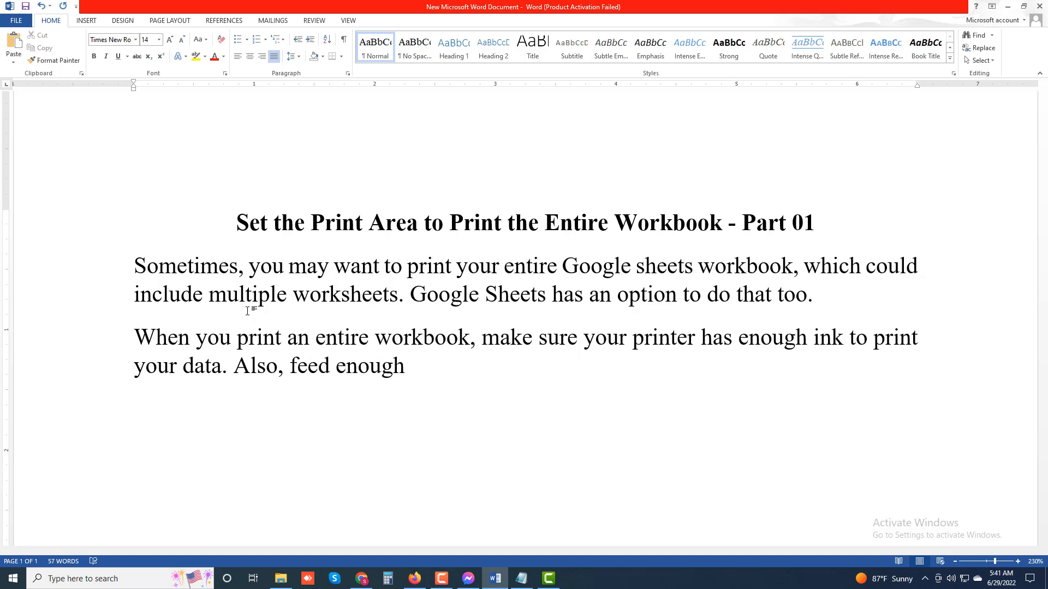
type(" n")
key("BackSpace")
type("paper into")
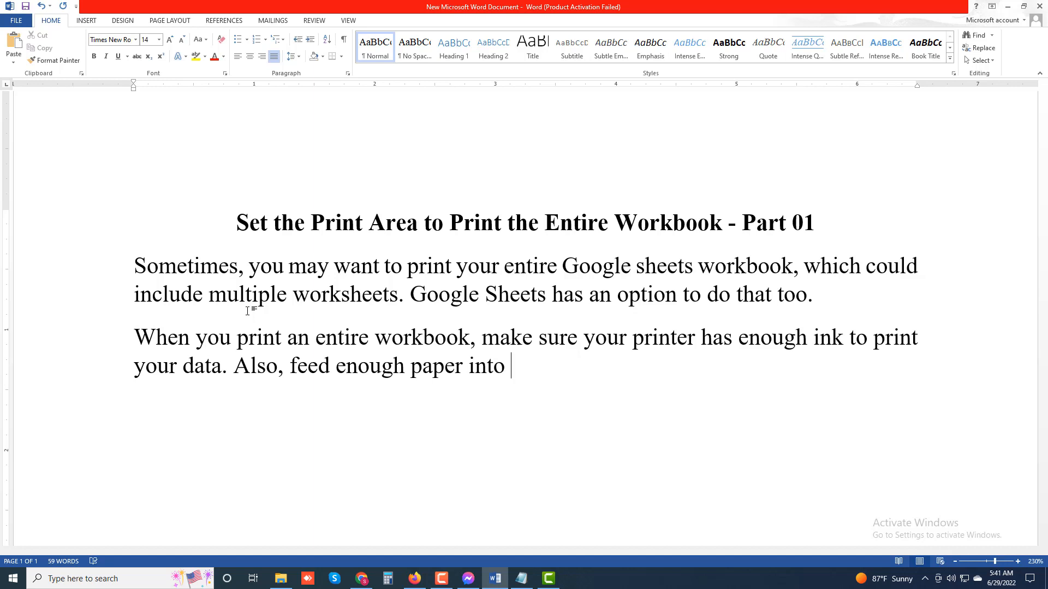
type(" your printers")
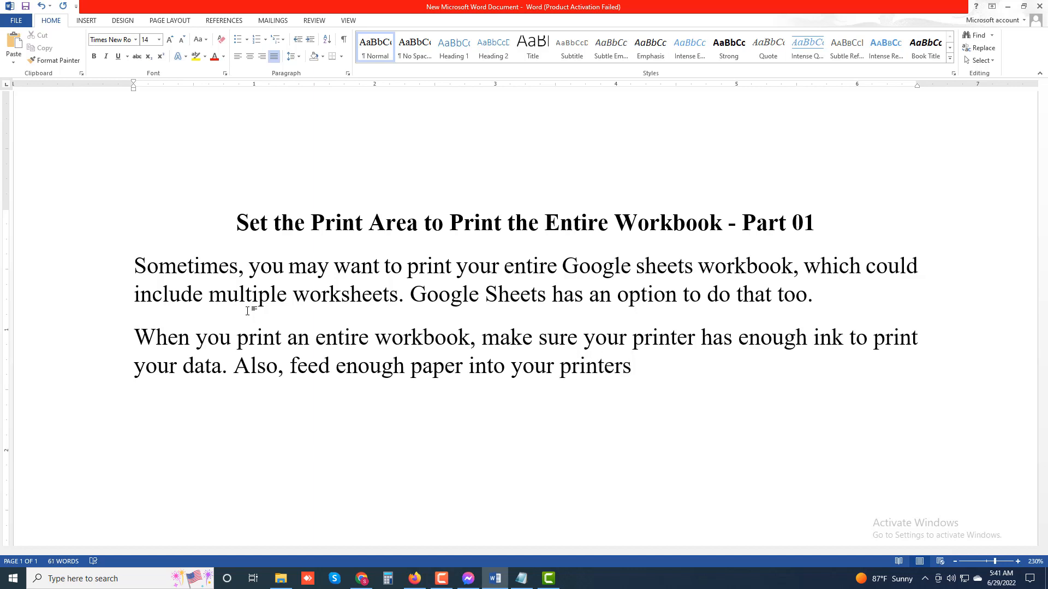
key("BackSpace")
type("'s paper")
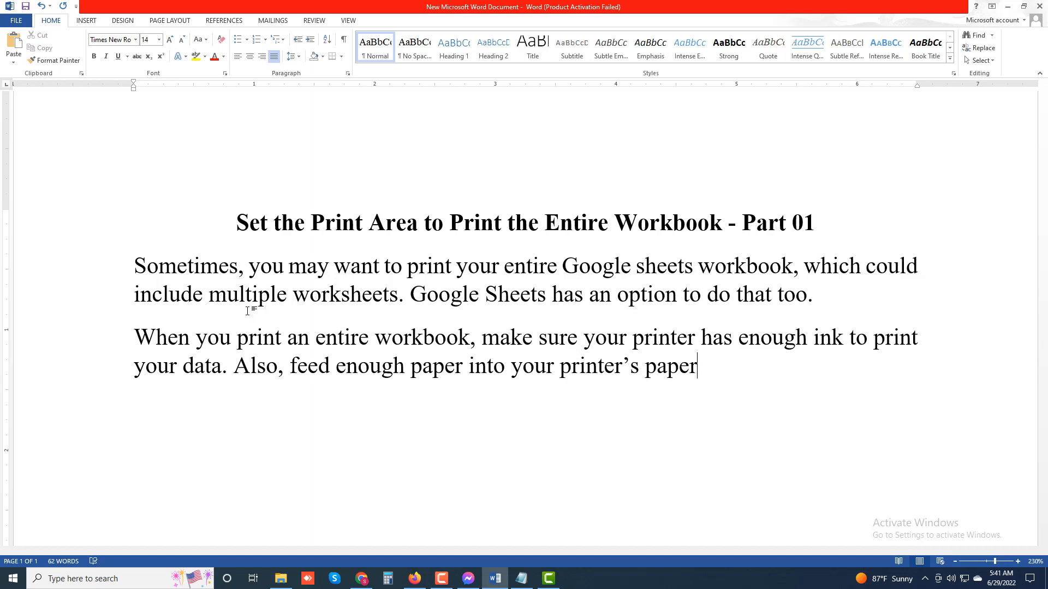
type(" tray ensure")
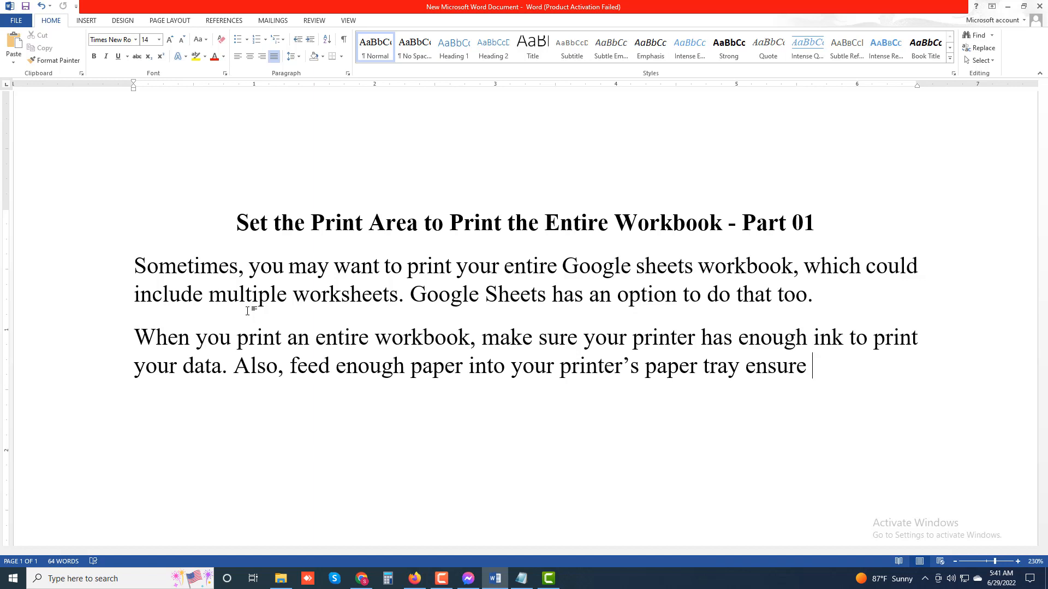
type("there's no")
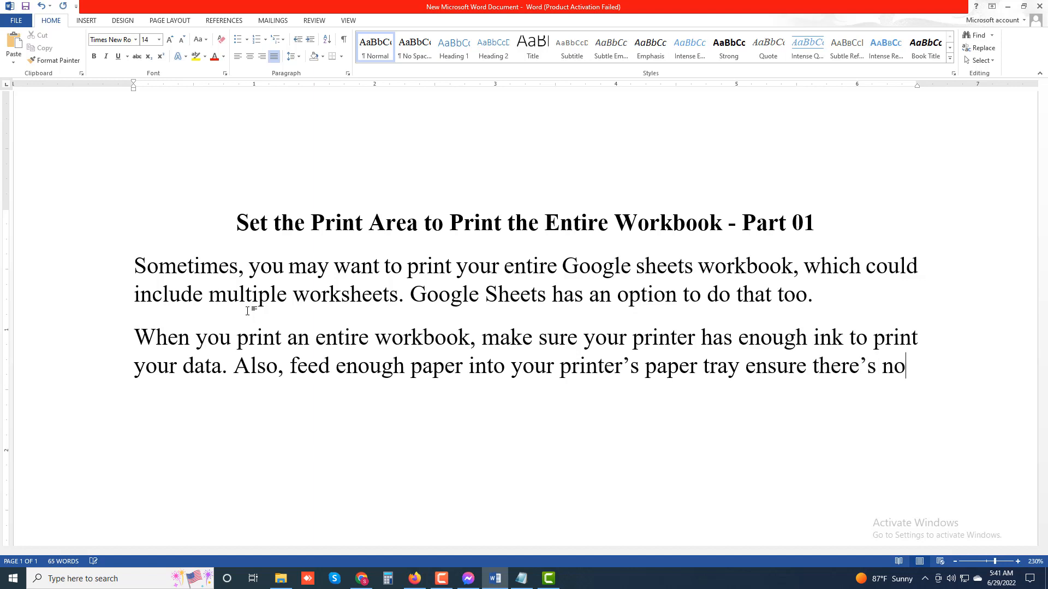
type(" interruption ")
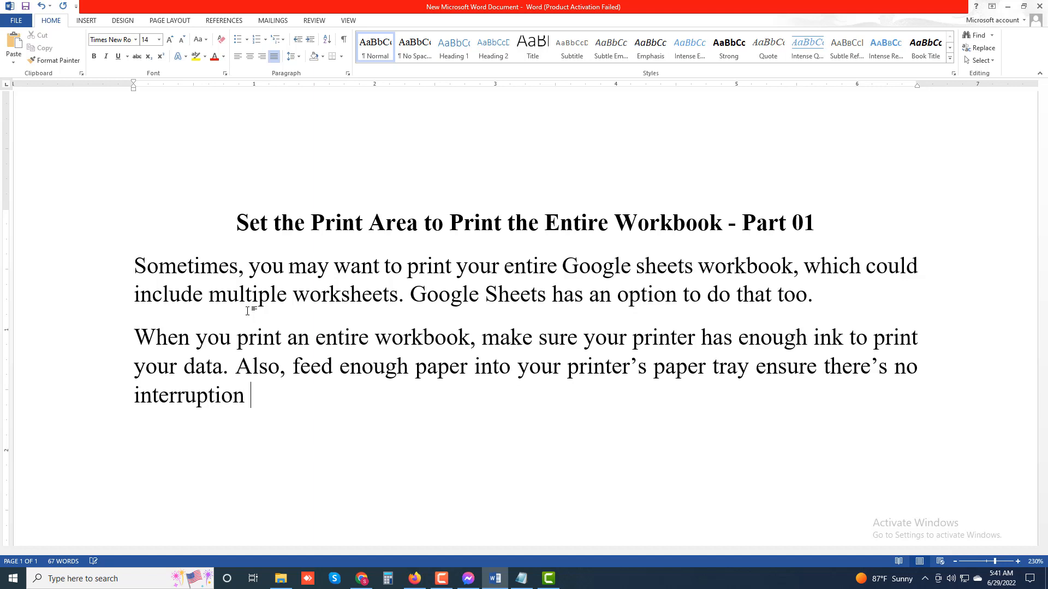
type("when you ")
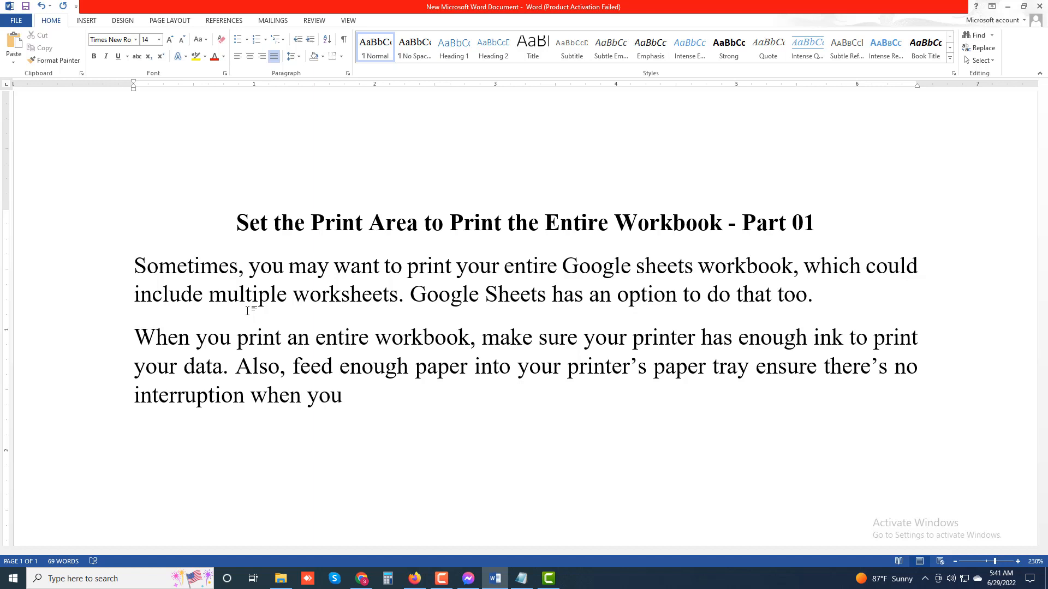
type("print your ")
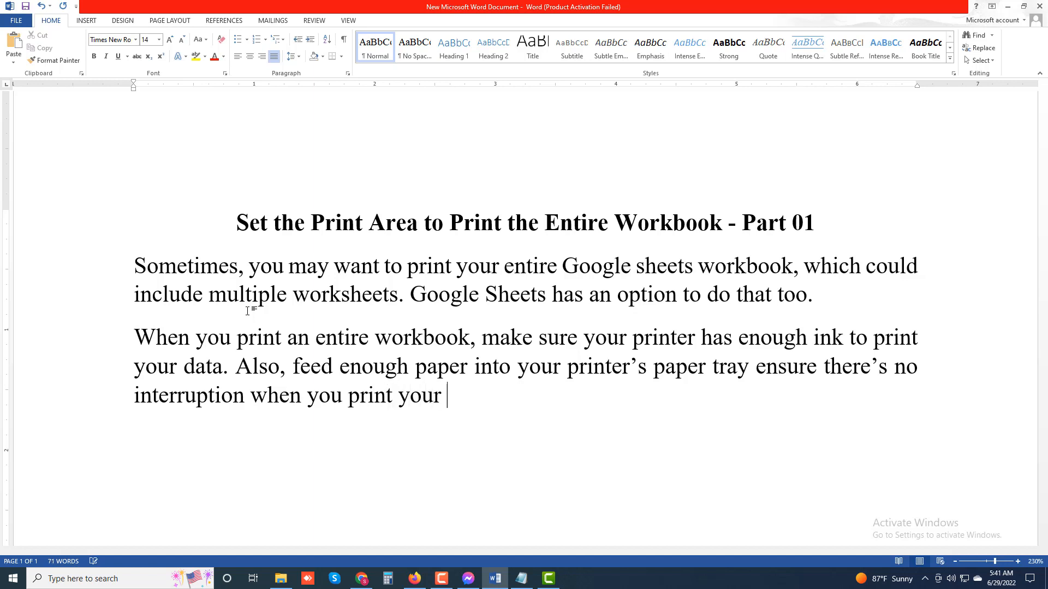
type("workb")
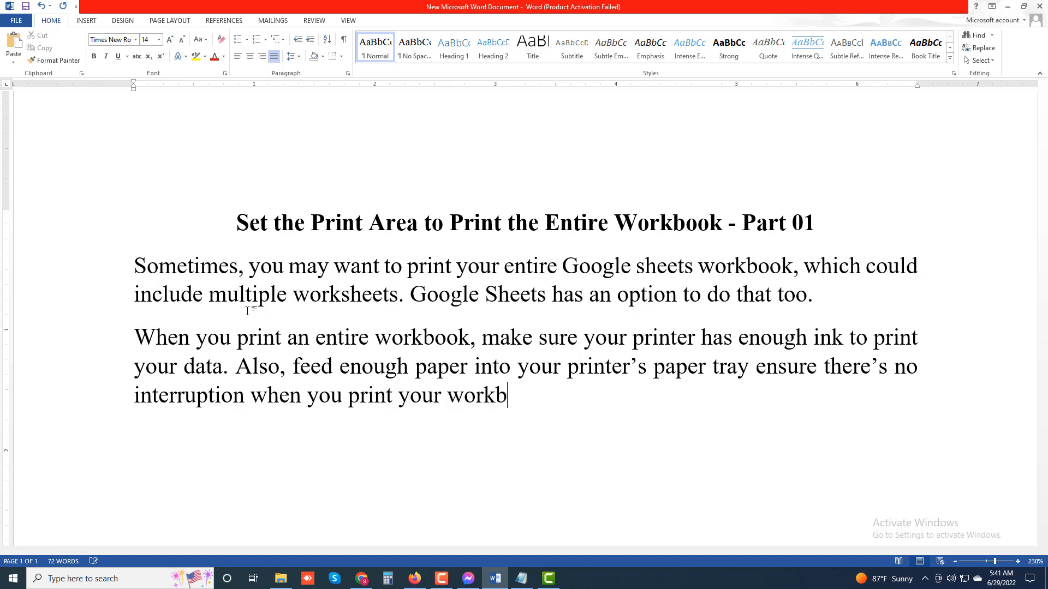
type("ook.")
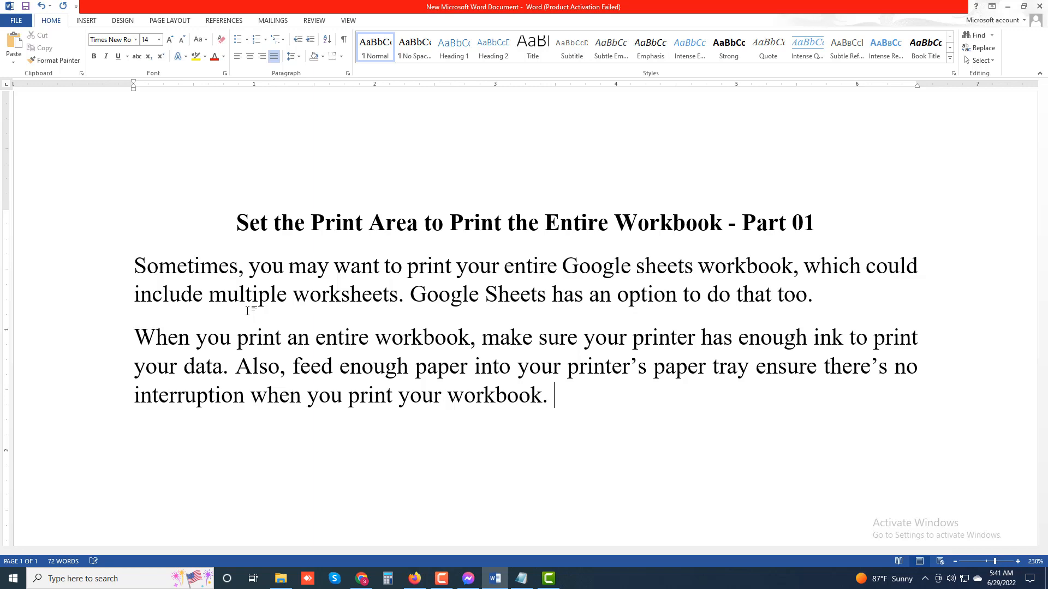